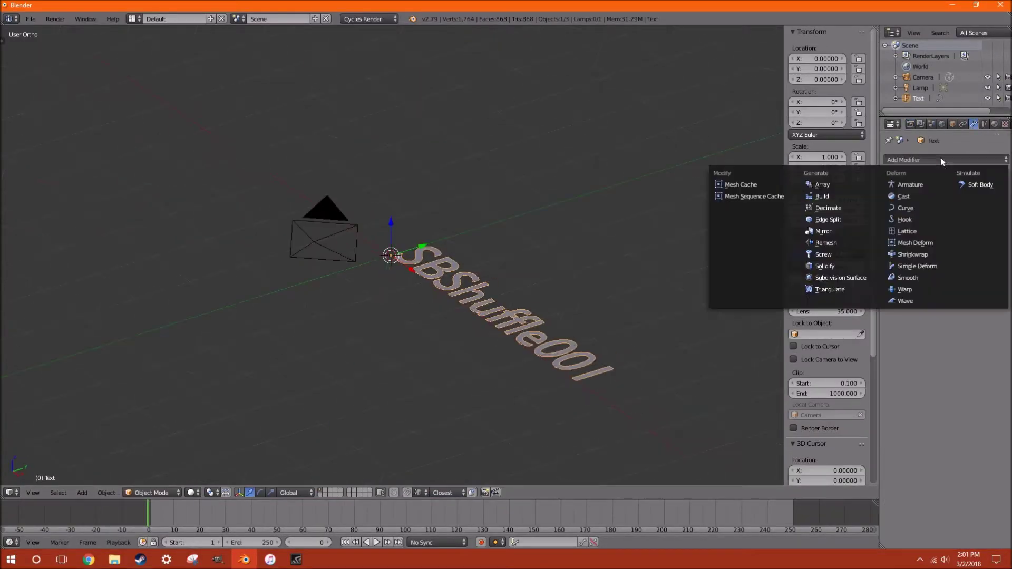
- Give the SBShuffle001 text extrusion depth and rotate it 90° on X to stand upright
middle_click_drag(662, 245, 824, 277)
left_click(984, 123)
scroll(907, 238, "down", 5)
middle_click_drag(632, 342, 422, 448)
left_click(260, 492)
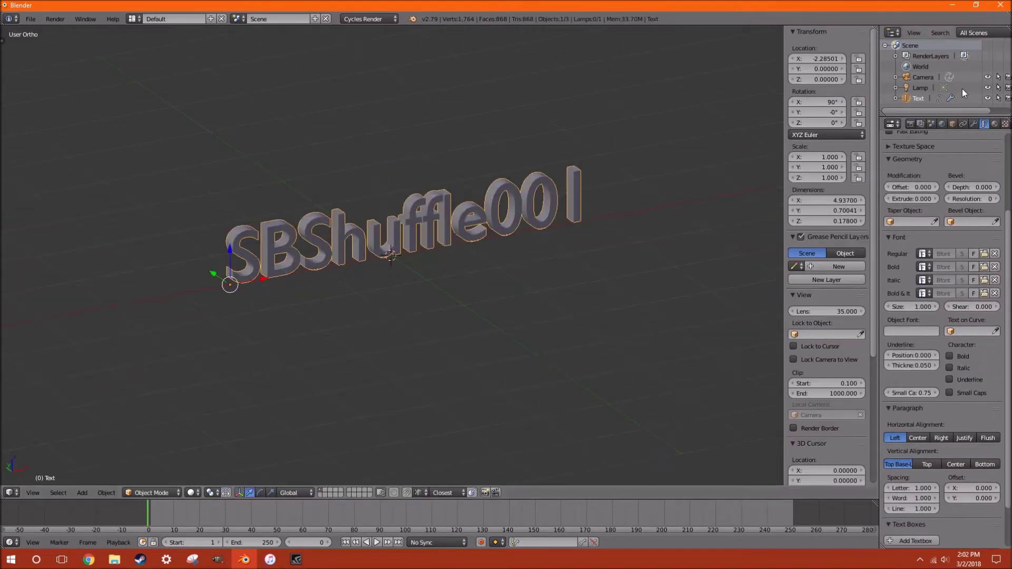
- Give the text a new blue Emission material named 'Text Glow'
left_click(994, 123)
left_click(191, 492)
left_click(210, 429)
left_click(915, 193)
key("Return")
left_click(965, 270)
left_click(928, 174)
left_click(968, 250)
left_click(865, 323)
- View through the camera in rendered shading and set the World colour to dark blue
key("KP_0")
left_click(191, 492)
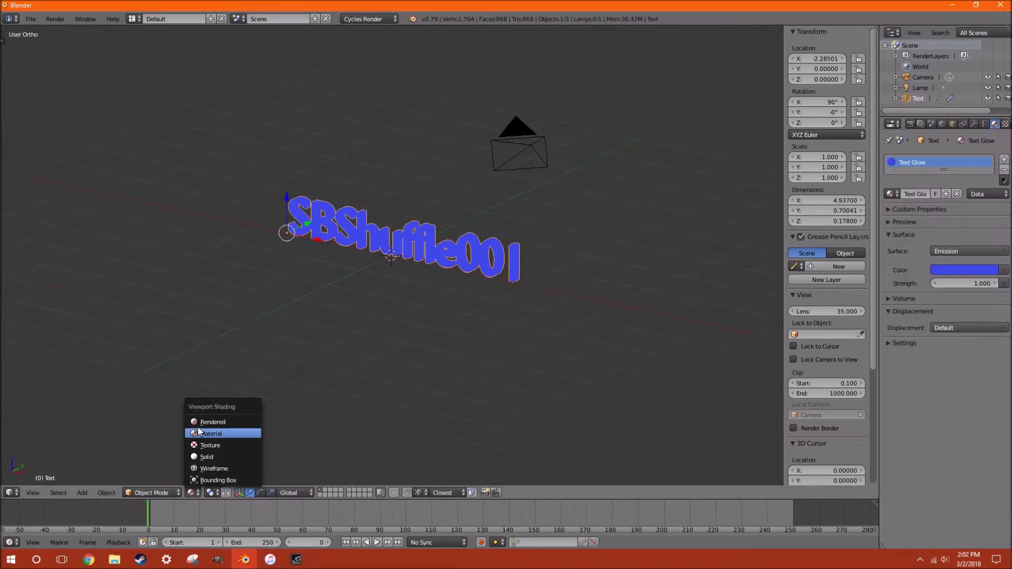
left_click(217, 430)
left_click(942, 123)
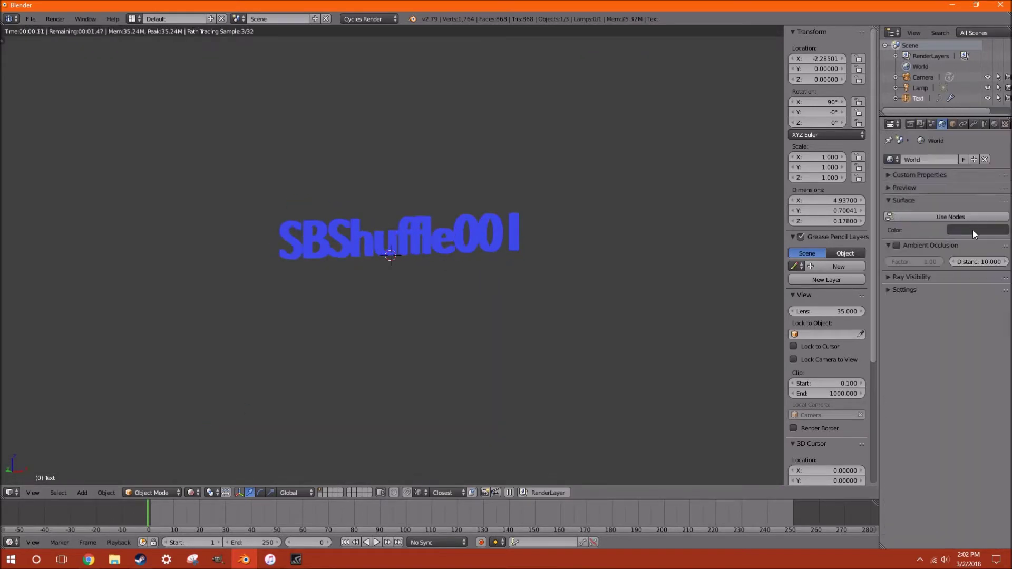
left_click(893, 188)
left_click(971, 301)
left_click(953, 206)
- Add a Plane as the floor and scale it up
left_click(191, 492)
left_click(211, 448)
key("shift+a")
left_click(422, 349)
key("s")
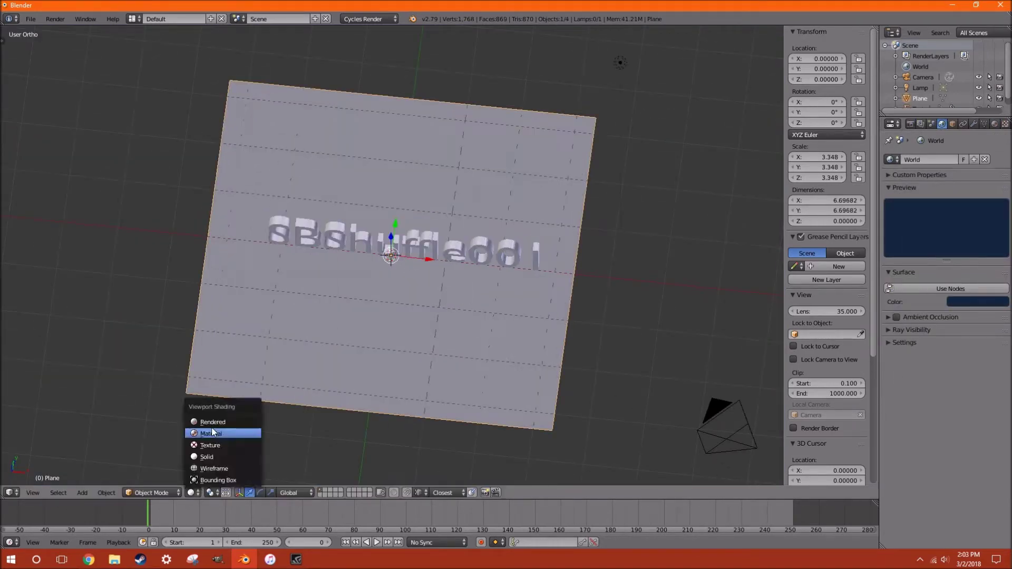
- Split off a Node Editor and give the floor plane a new dark navy material
left_click(9, 492)
left_click(51, 375)
left_click(906, 201)
left_click(965, 270)
left_click(962, 134)
left_click(957, 223)
scroll(963, 231, "down", 10)
left_click(986, 270)
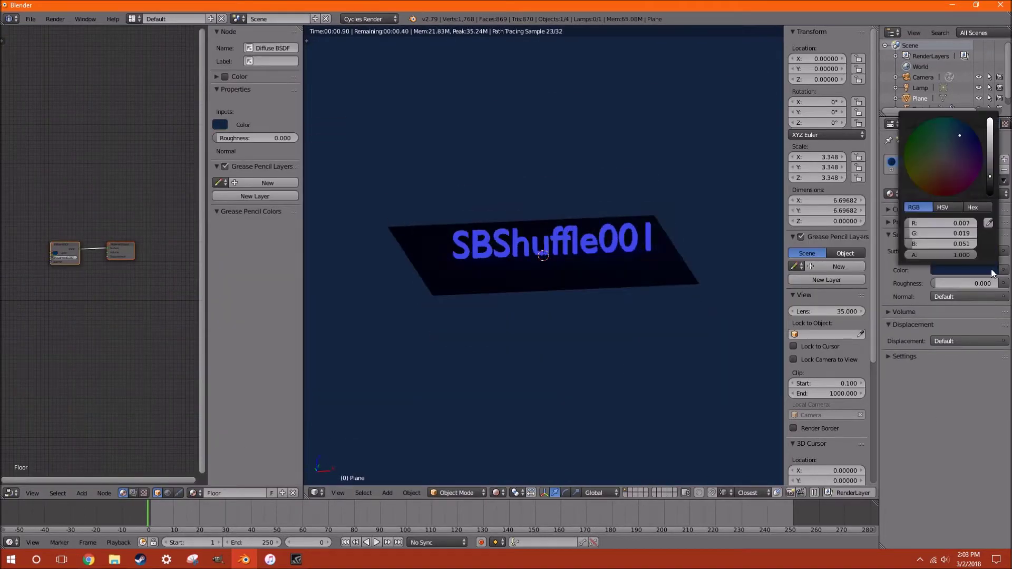
left_click(961, 268)
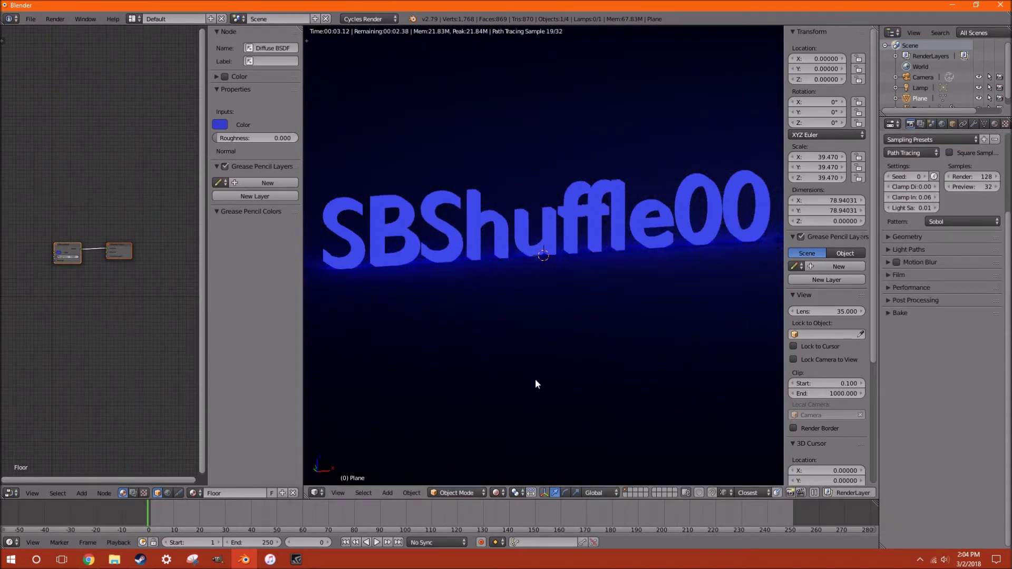
- Stretch the SBShuffle001 text to about twice its height and save the file
left_click(510, 462)
mouse_move(510, 462)
middle_mouse_down()
mouse_move(563, 373)
mouse_move(504, 337)
mouse_move(533, 358)
mouse_move(545, 393)
mouse_move(444, 322)
middle_mouse_up()
right_click(444, 322)
key("s")
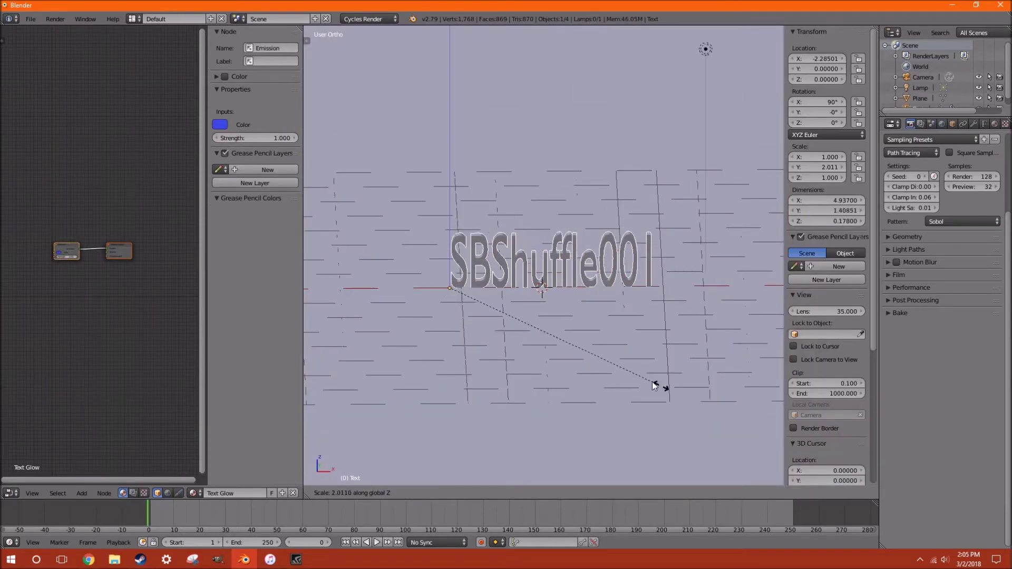
left_click(653, 386)
key("ctrl+s")
scroll(513, 354, "down", 3)
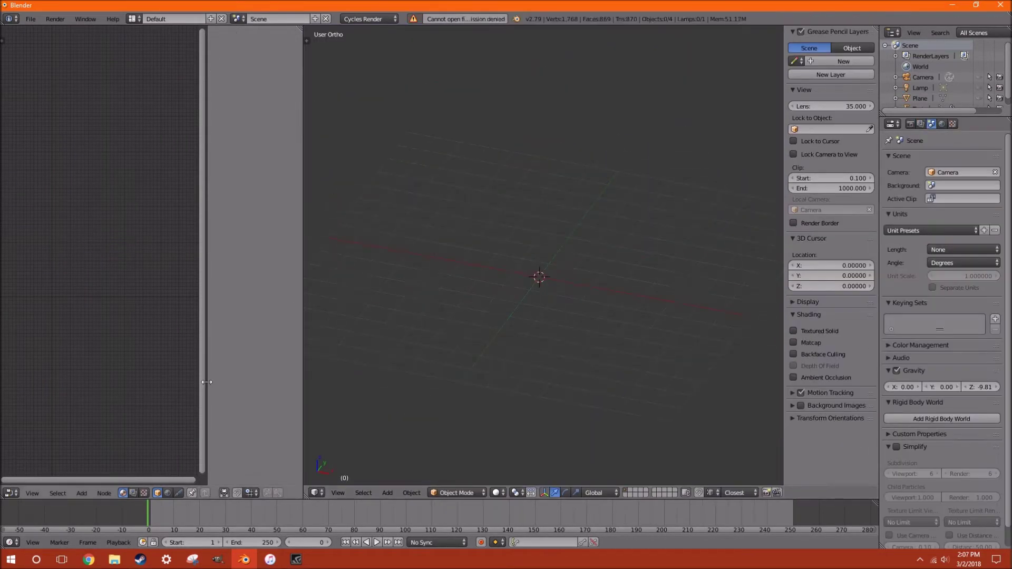
- Delete the stray cube and extra editor area, then add a cylinder raised along Z
key("shift+a")
left_click(550, 352)
key("Delete")
key("shift+a")
left_click(593, 350)
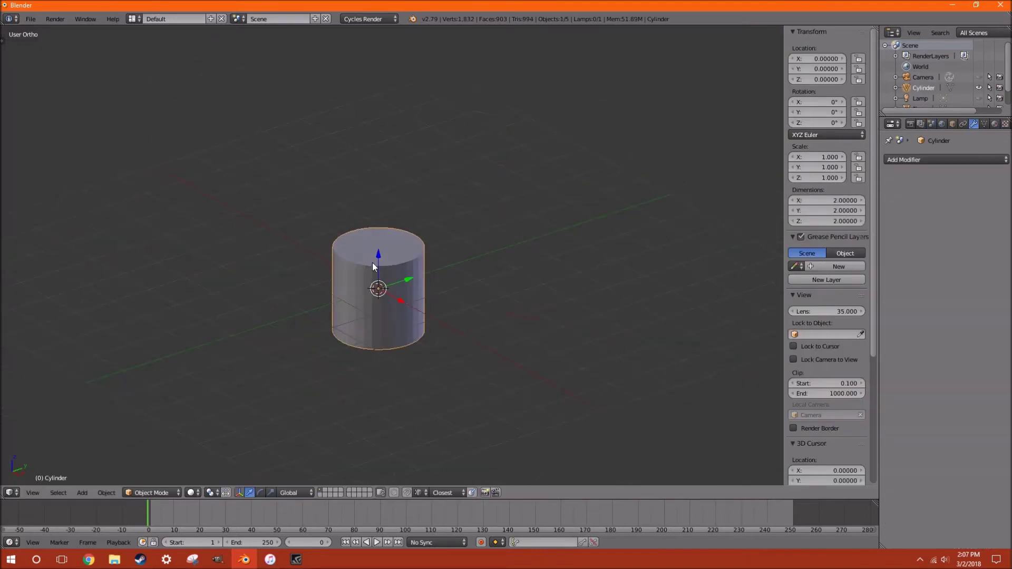
left_click_drag(372, 262, 372, 189)
- Add a Subdivision Surface modifier to the cylinder and scale its selected ring in Edit Mode
key("Tab")
key("Tab")
left_click(946, 159)
left_click(843, 256)
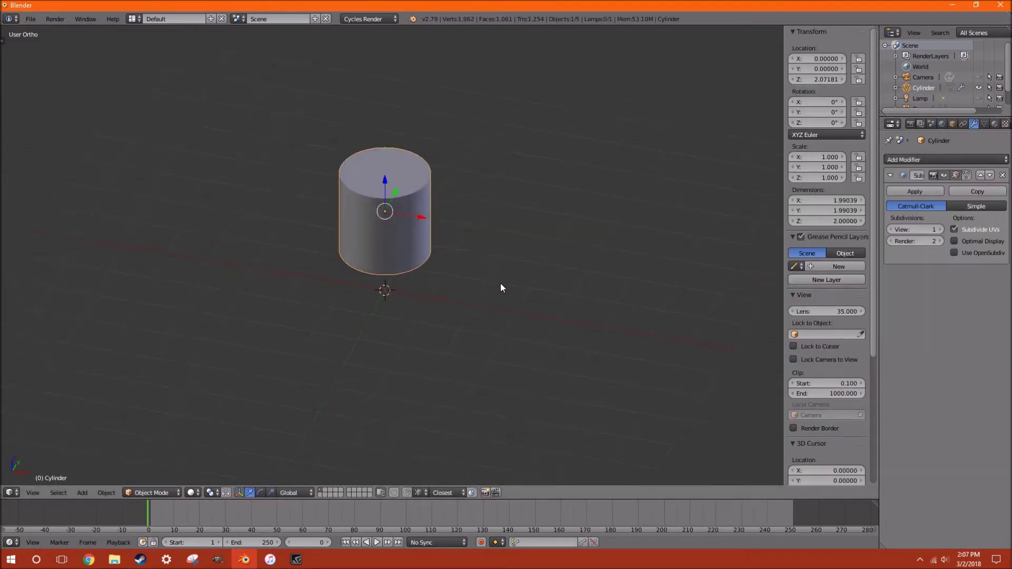
key("Tab")
middle_click_drag(501, 287, 387, 159)
key("s")
left_click(546, 294)
- Extrude and inset the top face to form the hollow cup with a rim
middle_click_drag(451, 350, 523, 371)
key("e")
left_click(596, 384)
mouse_move(596, 384)
middle_mouse_down()
mouse_move(514, 380)
mouse_move(574, 411)
middle_mouse_up()
key("e")
left_click(562, 398)
scroll(420, 301, "up", 3)
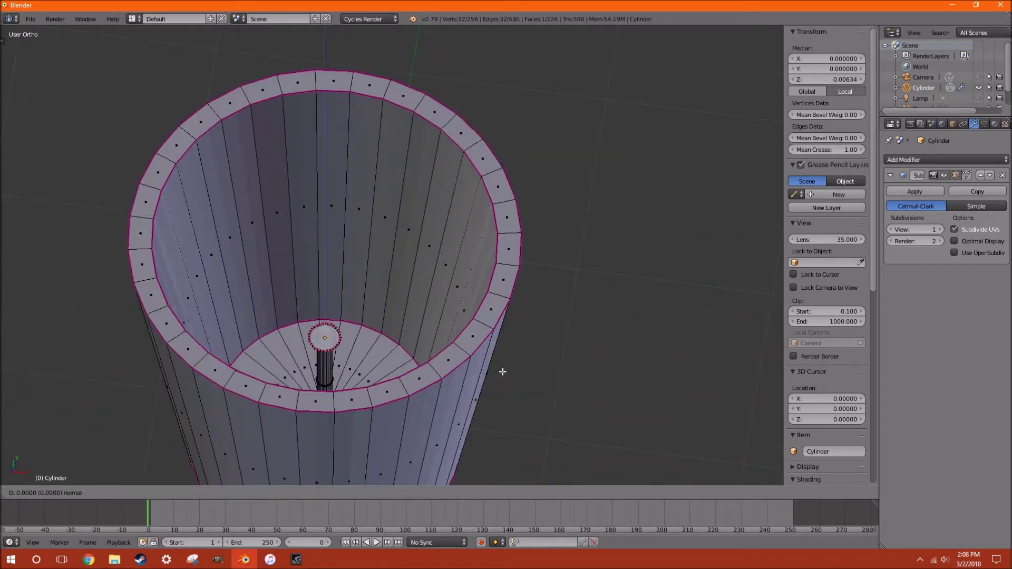
- Merge the cup's centre vertices and give the cup a black Diffuse material 'Lamp'
left_click(399, 304)
key("a")
left_click(994, 123)
left_click(889, 206)
left_click(795, 226)
left_click(964, 283)
left_click(992, 202)
left_click(179, 492)
left_click(216, 481)
- Select just the bulb geometry inside the cup using wireframe view
scroll(416, 316, "up", 3)
key("a")
middle_click_drag(416, 331, 427, 378)
key("z")
key("l")
middle_click_drag(490, 429, 350, 289)
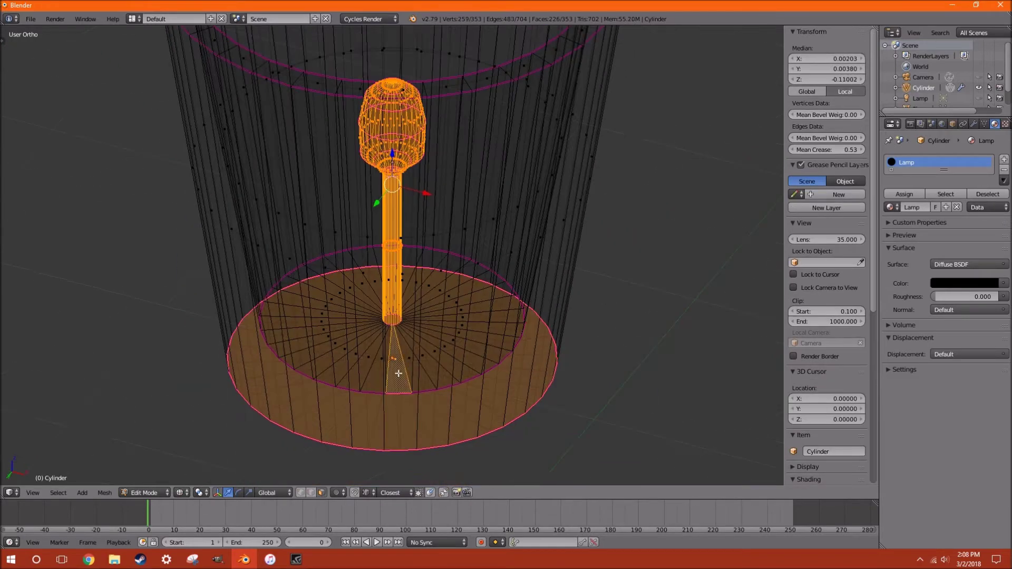
- Assign a red Emission material 'Shine' to the bulb faces and preview it rendered
key("Return")
left_click(968, 288)
left_click(893, 192)
middle_click_drag(527, 264, 605, 278)
key("z")
left_click(965, 307)
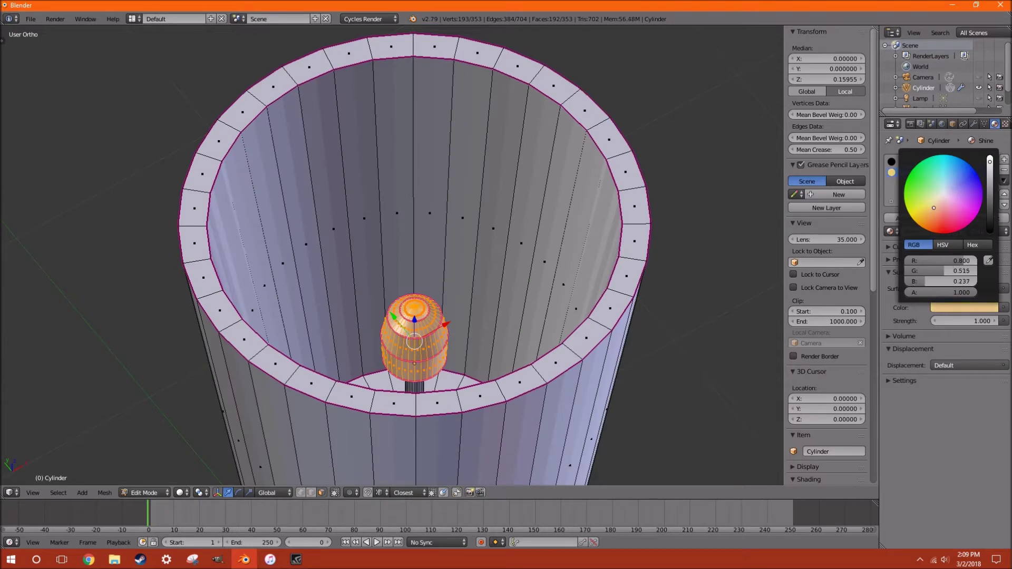
key("shift+z")
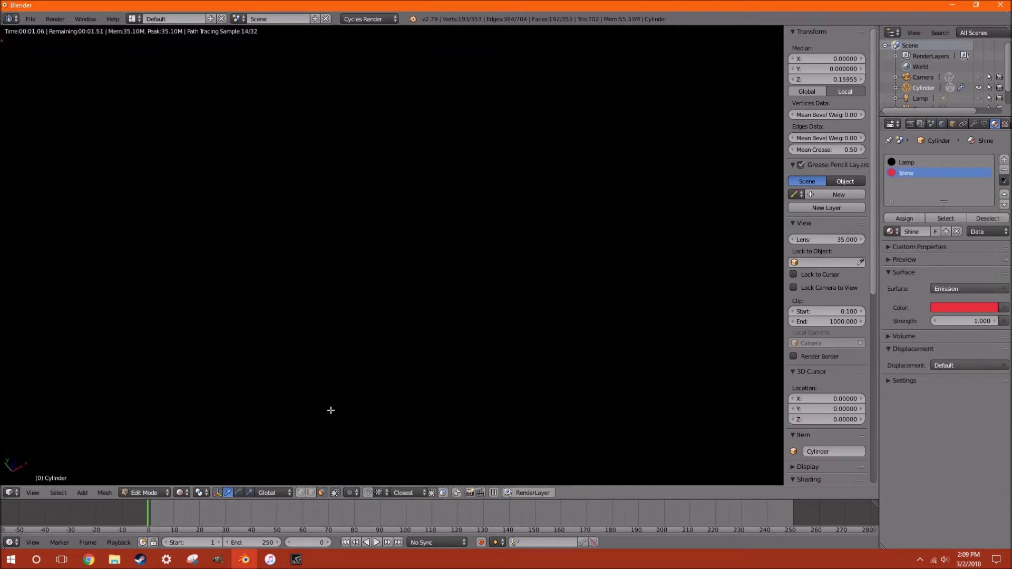
key("z")
- Leave Edit Mode and toggle the viewport between rendered and solid shading
key("z")
scroll(394, 331, "up", 3)
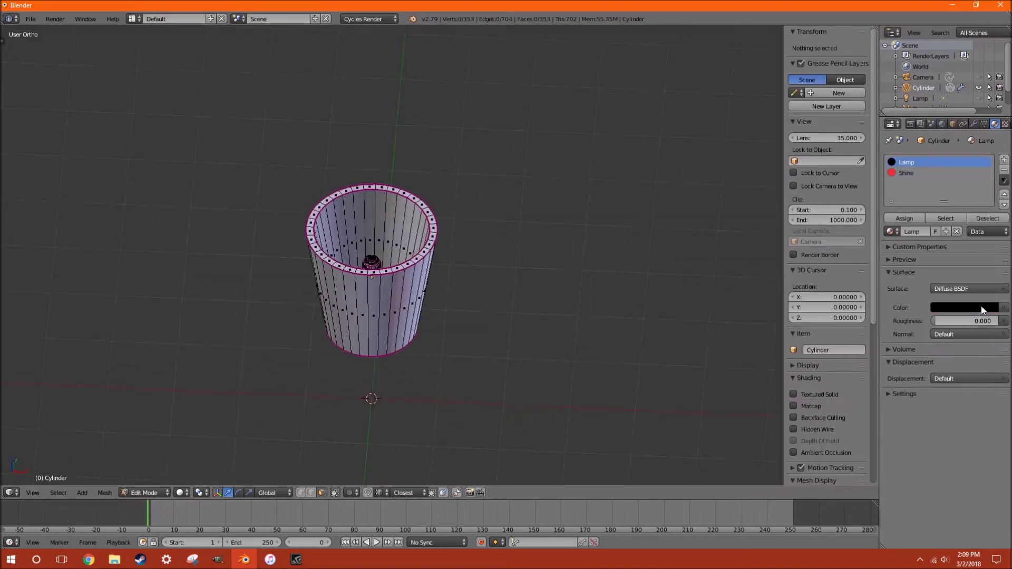
key("Tab")
left_click(191, 492)
left_click(208, 456)
left_click(213, 422)
left_click(191, 492)
left_click(208, 456)
key("Tab")
key("z")
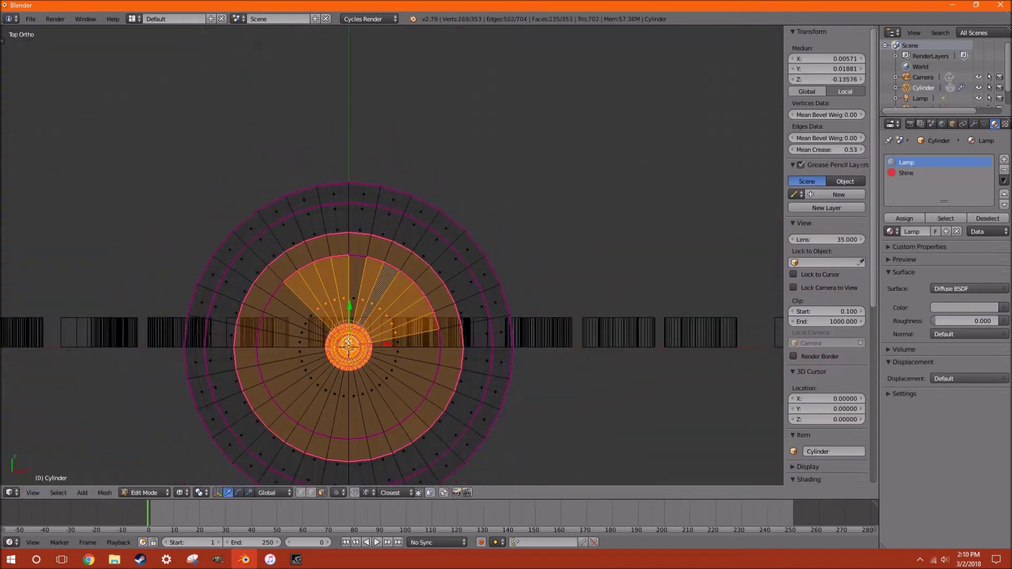
- Select the Shine material slot and split the 3D view into two views
middle_click_drag(338, 158, 325, 282)
scroll(326, 282, "down", 3)
left_click(907, 173)
scroll(369, 237, "down", 2)
left_click_drag(782, 27, 686, 327)
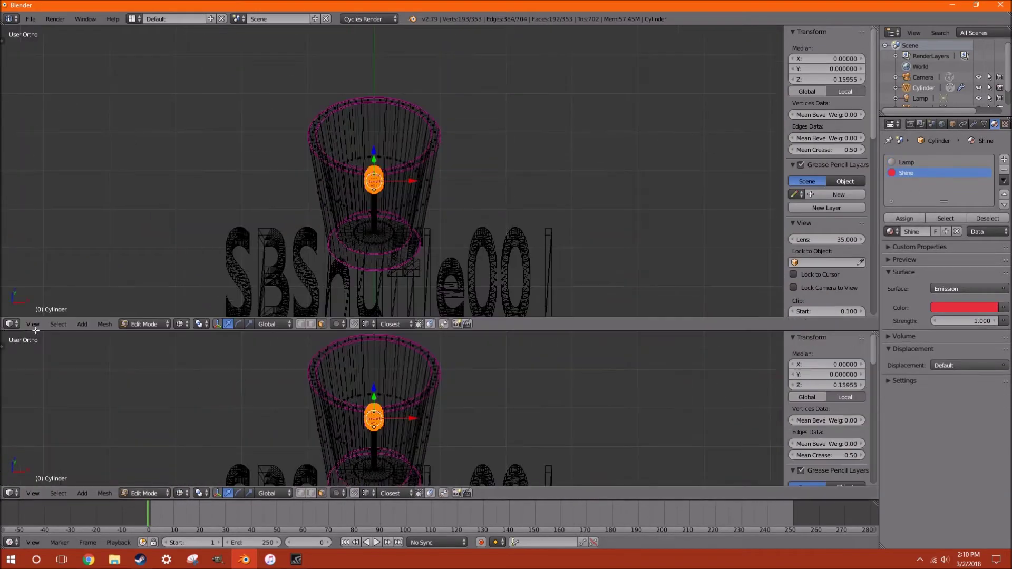
- Show a rendered preview in the lower view and switch the Shine surface to Diffuse
key("shift+z")
left_click(967, 289)
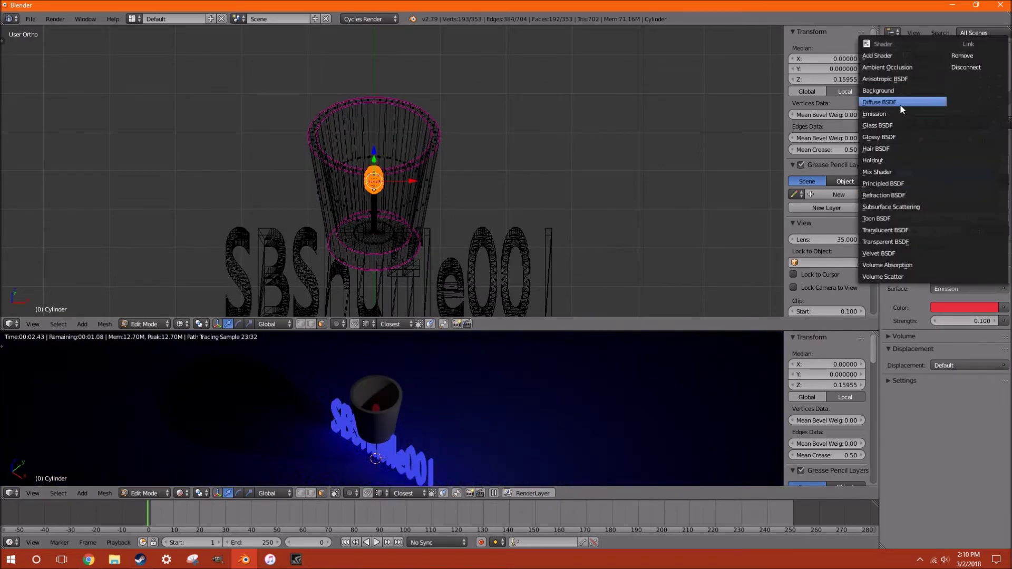
left_click(886, 100)
left_click(964, 307)
- Add a strength-100 Spot lamp rotated -182° on Y and select the cylinder cup
key("shift+a")
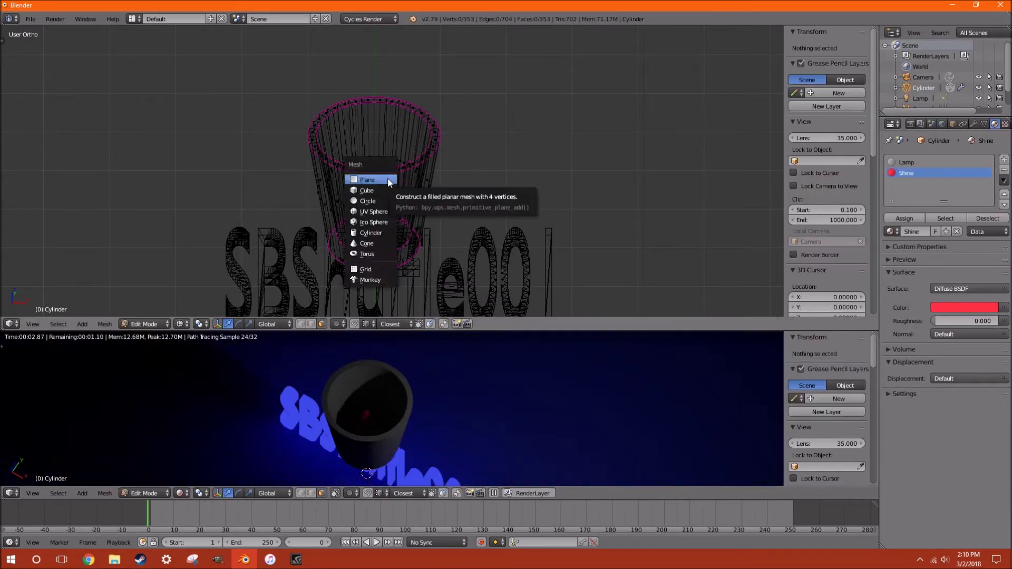
key("Escape")
key("Tab")
scroll(428, 235, "down", 2)
key("shift+a")
left_click(474, 330)
scroll(402, 279, "down", 4)
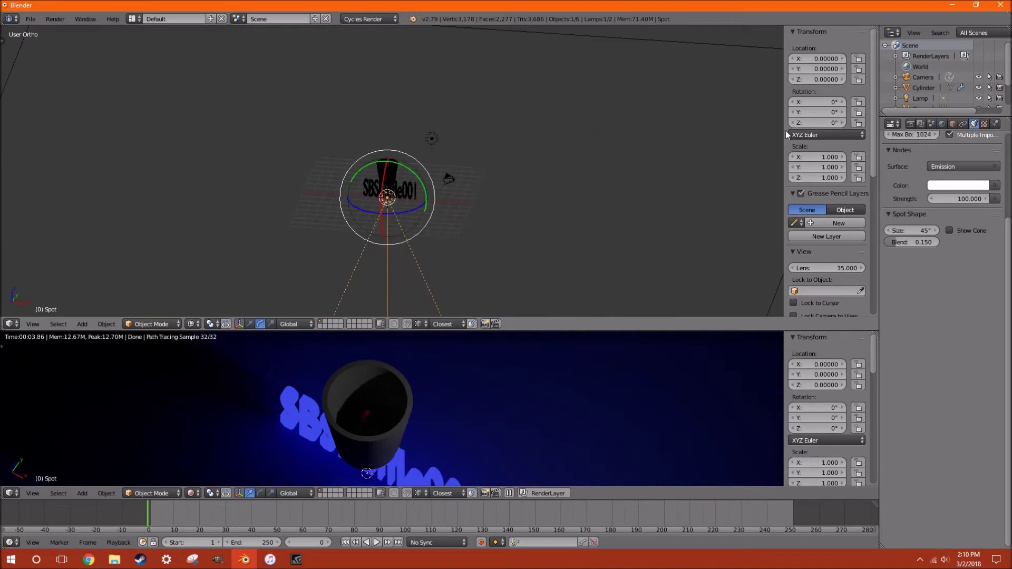
key("Return")
middle_click_drag(289, 223, 413, 179)
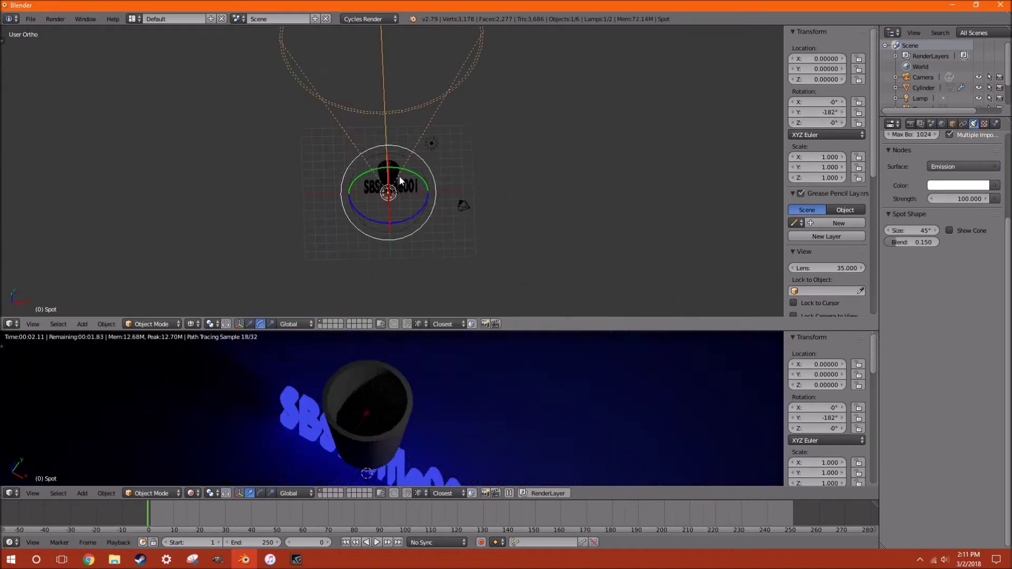
right_click(412, 180)
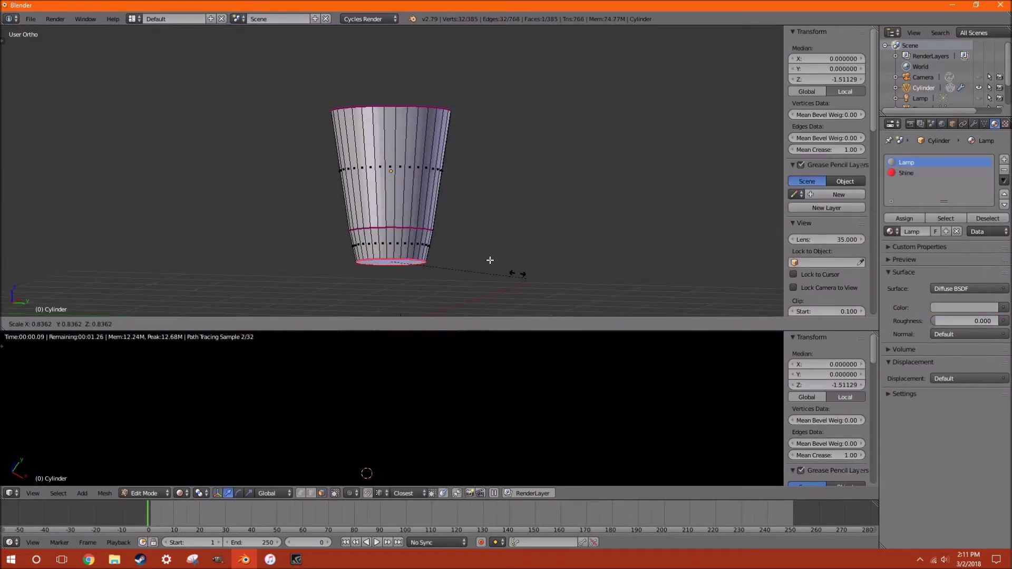
- Extrude two side faces of the cup into legs and tip the cup onto its side
left_click(490, 260)
middle_click_drag(518, 204, 438, 272)
right_click(419, 208)
key("e")
left_click(383, 260)
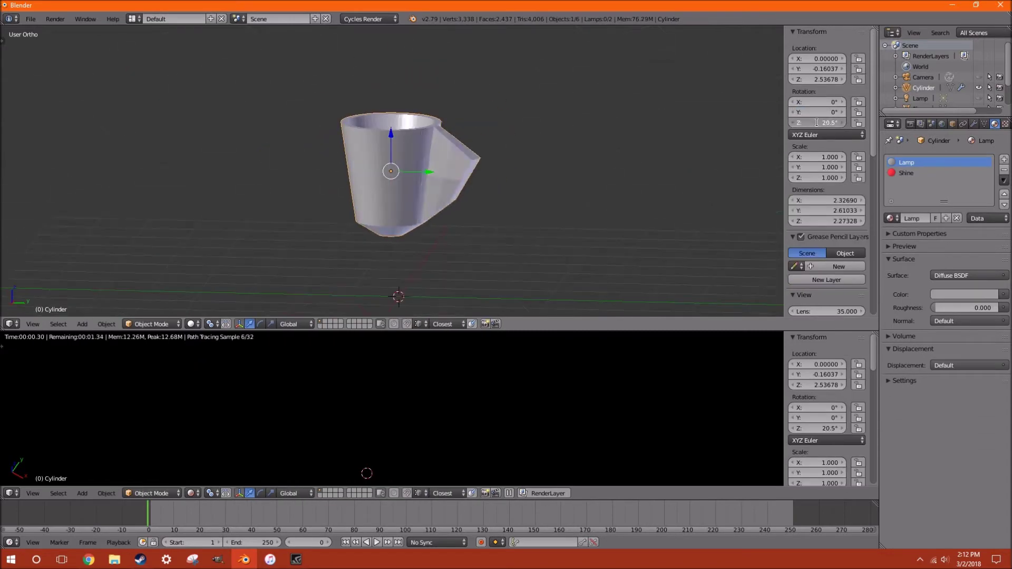
left_click_drag(817, 102, 815, 197)
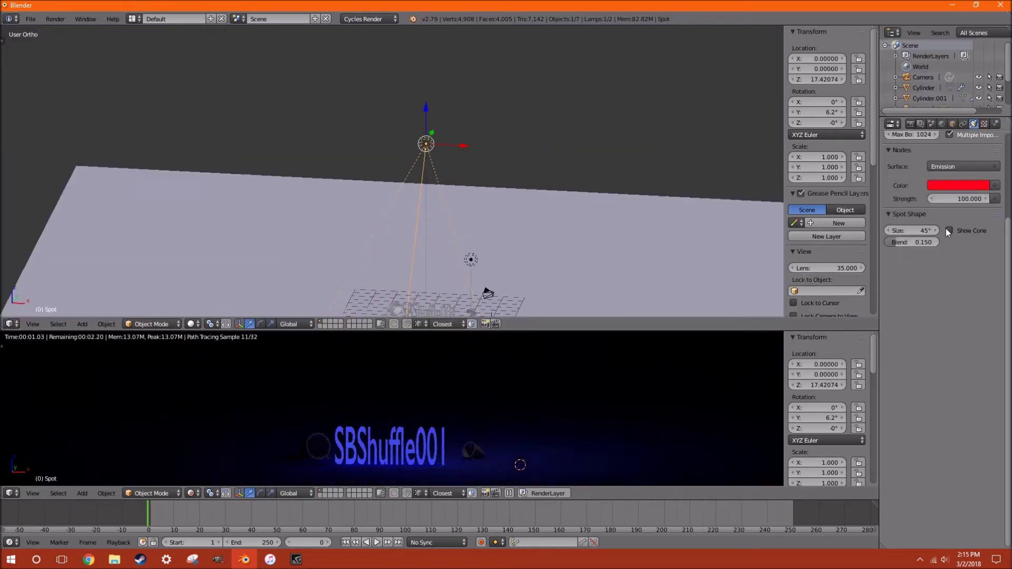
- Replace the spot lamp with a blue Area lamp and raise it along Z
middle_click_drag(442, 133, 455, 210)
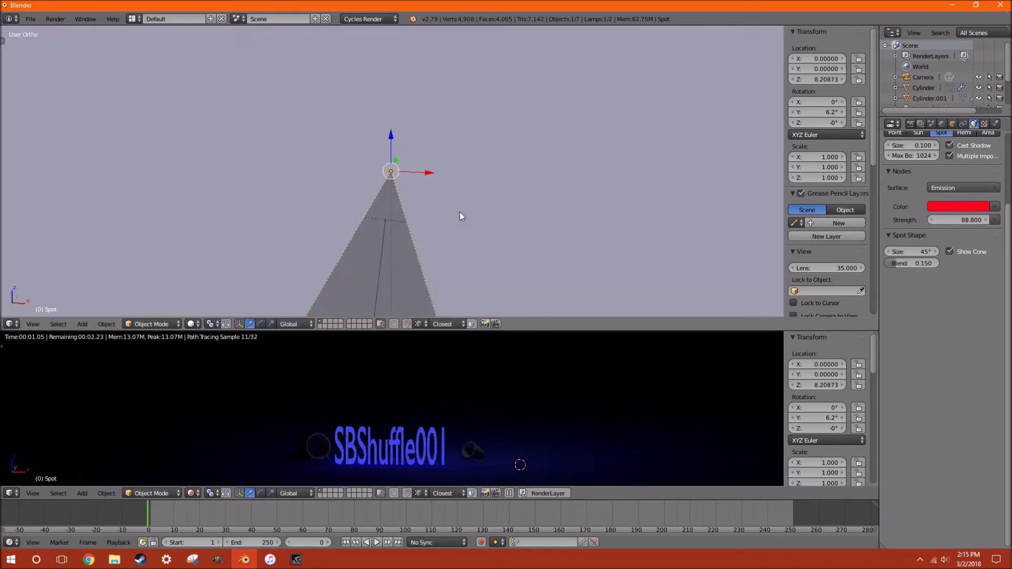
scroll(476, 163, "down", 3)
key("Delete")
key("shift+a")
left_click(488, 304)
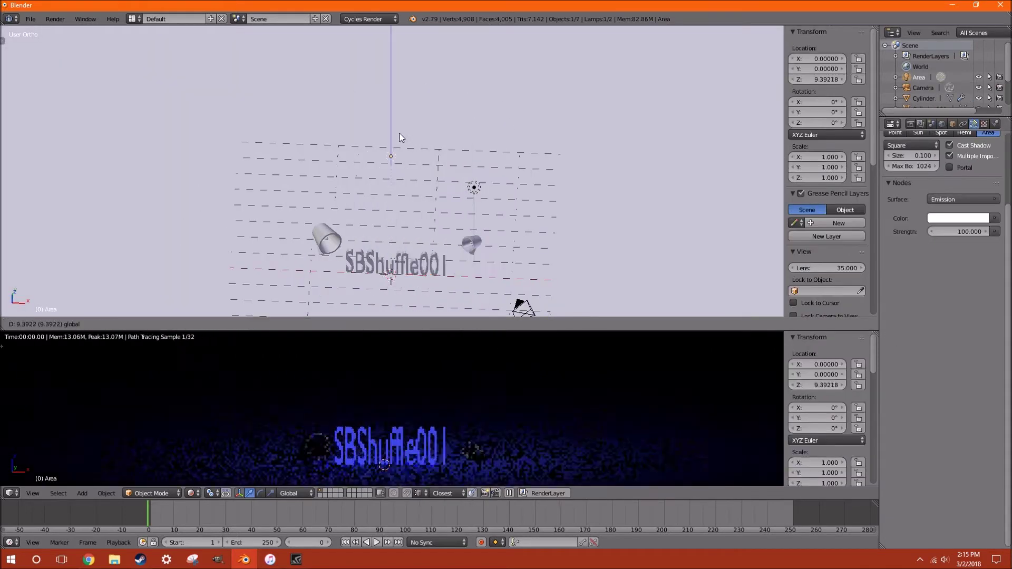
middle_click_drag(400, 165, 523, 198)
left_click(958, 218)
left_click(949, 154)
middle_click_drag(519, 280, 458, 242)
key("g")
key("z")
- Duplicate the area lamp and move the copy along Y
left_click(395, 233)
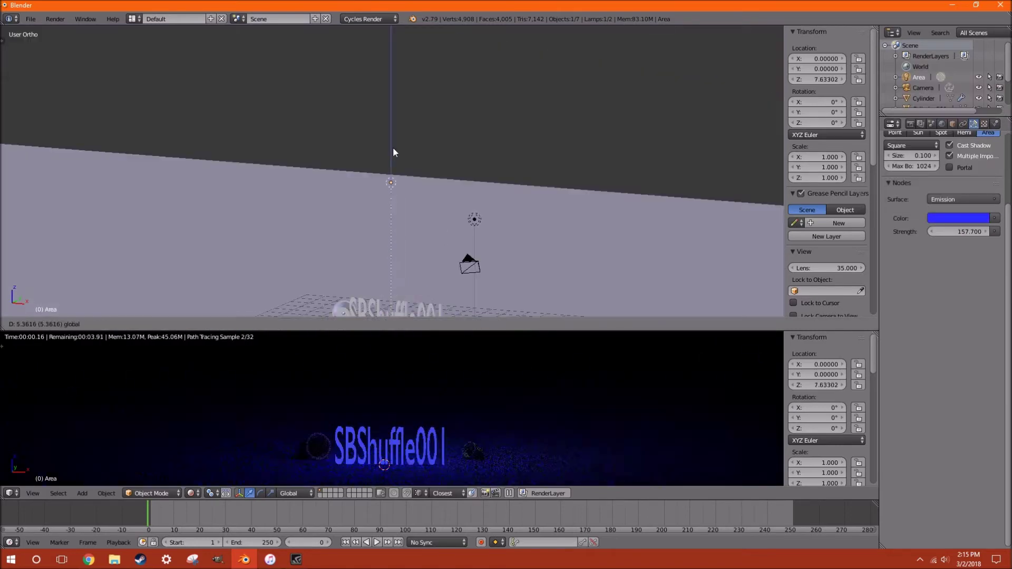
middle_click_drag(393, 147, 416, 235)
key("shift+d")
key("y")
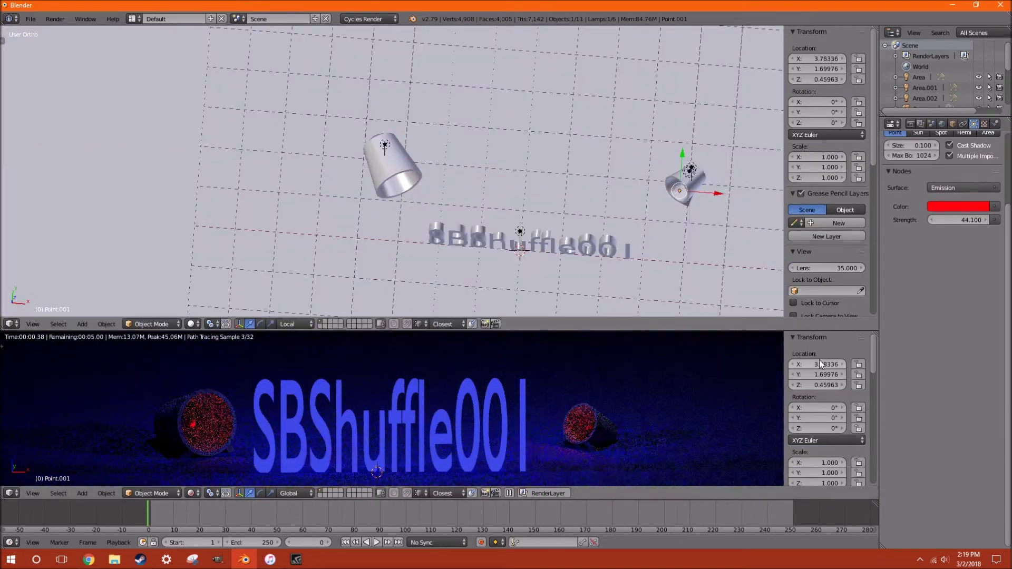
- Move the red point lamp into the right cup and adjust the camera's X rotation
mouse_move(434, 228)
middle_mouse_down()
mouse_move(587, 227)
mouse_move(445, 228)
middle_mouse_up()
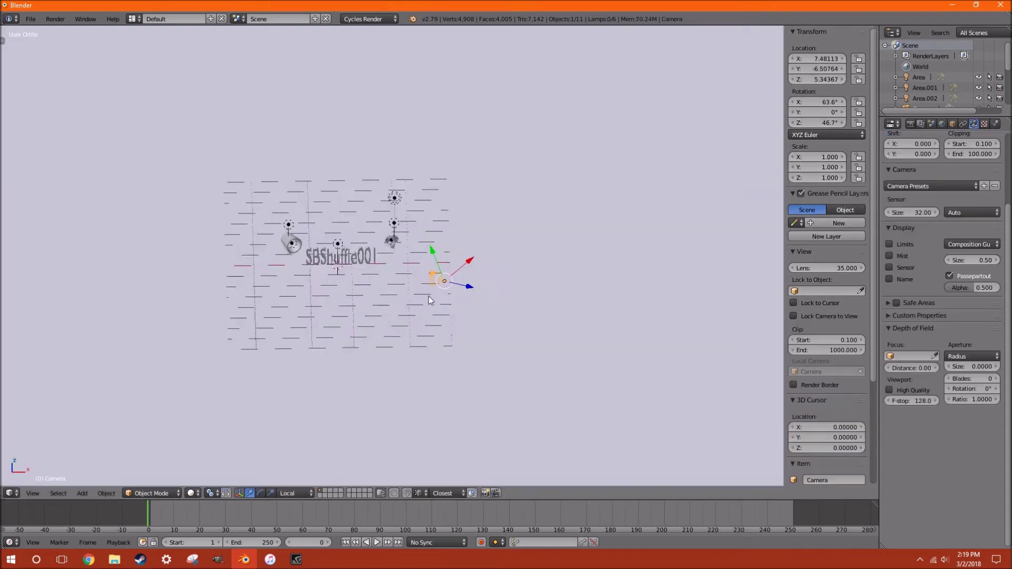
double_click(827, 102)
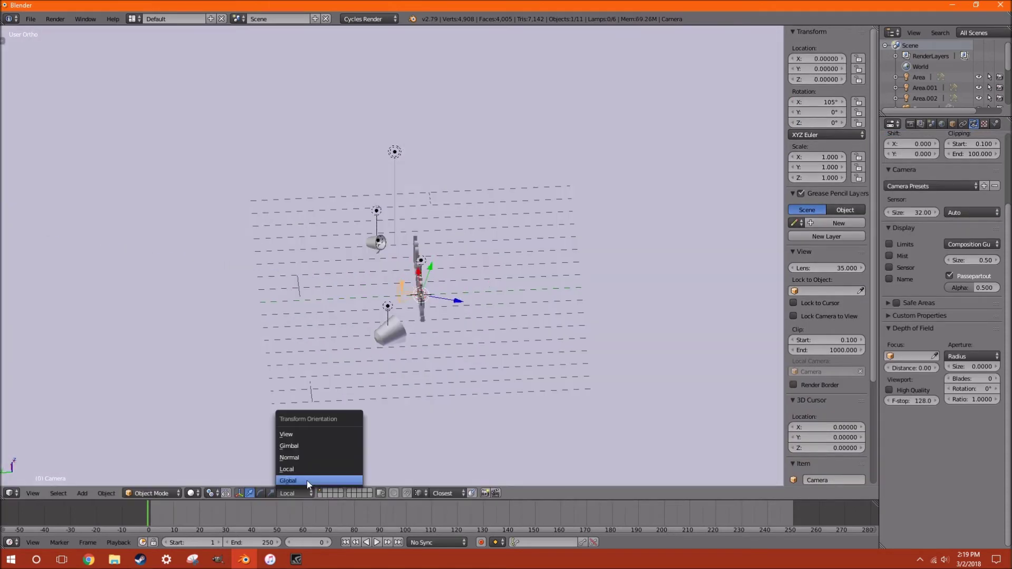
key("KP_0")
key("shift+z")
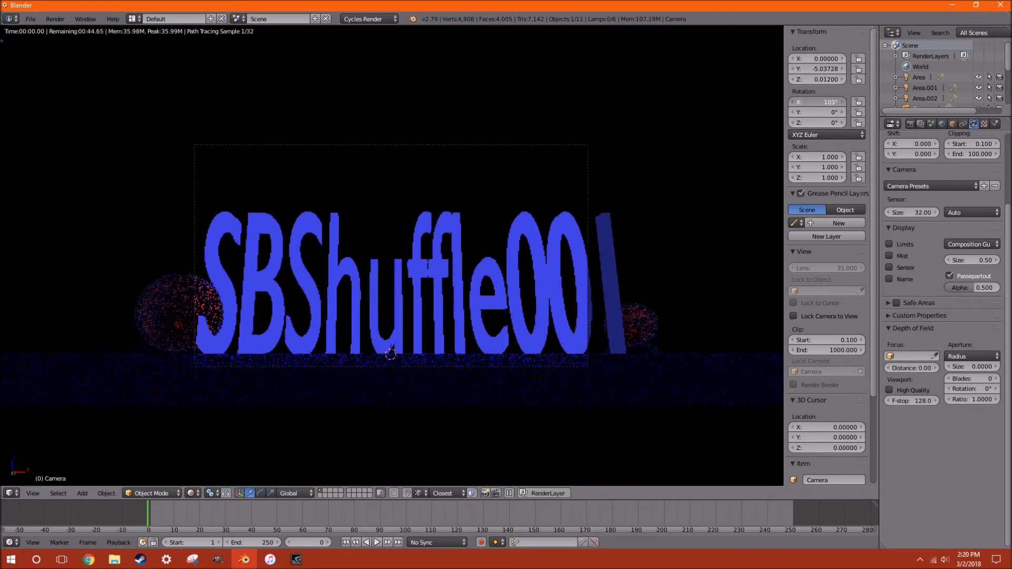
- Select the SBShuffle001 text and give it a Solidify modifier with thickness 0.1780
left_click(952, 124)
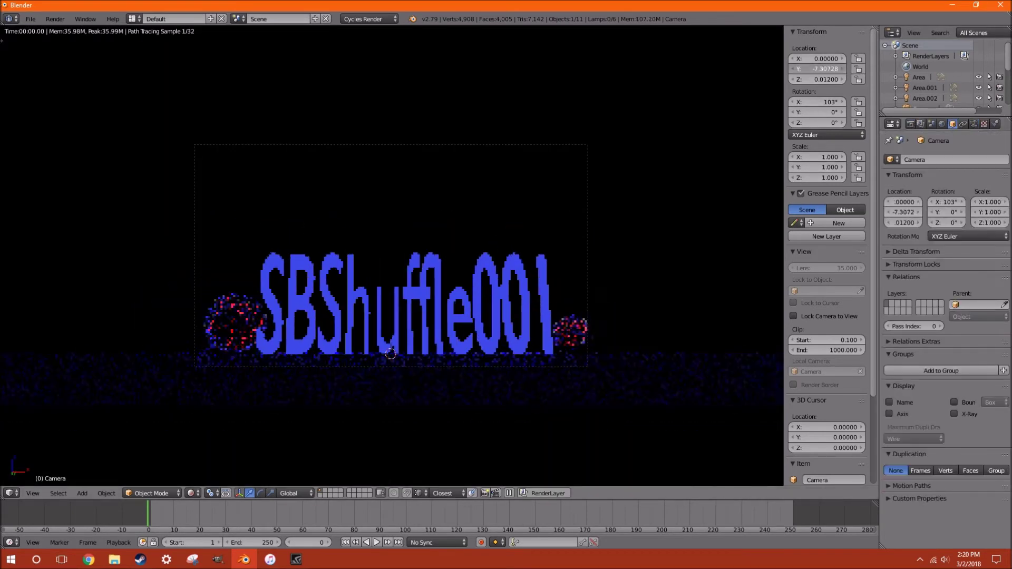
scroll(364, 322, "up", 3)
key("shift+z")
right_click(298, 380)
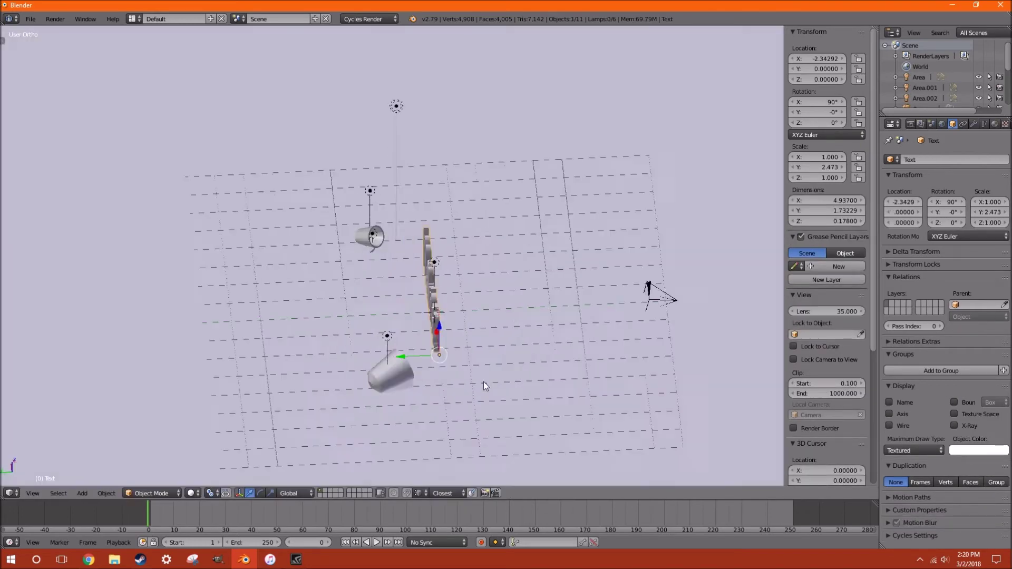
middle_click_drag(297, 381, 472, 384)
left_click(973, 125)
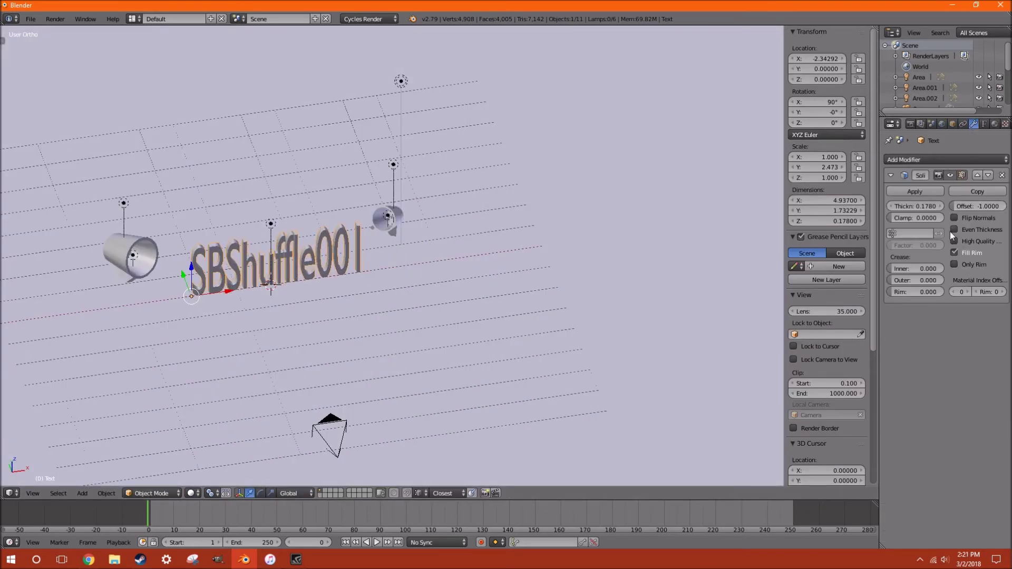
- Check the framing from the camera and side views, then scale the text along Y
mouse_move(595, 319)
middle_mouse_down()
mouse_move(625, 242)
mouse_move(416, 243)
middle_mouse_up()
key("KP_0")
key("KP_3")
key("s")
key("y")
key("KP_0")
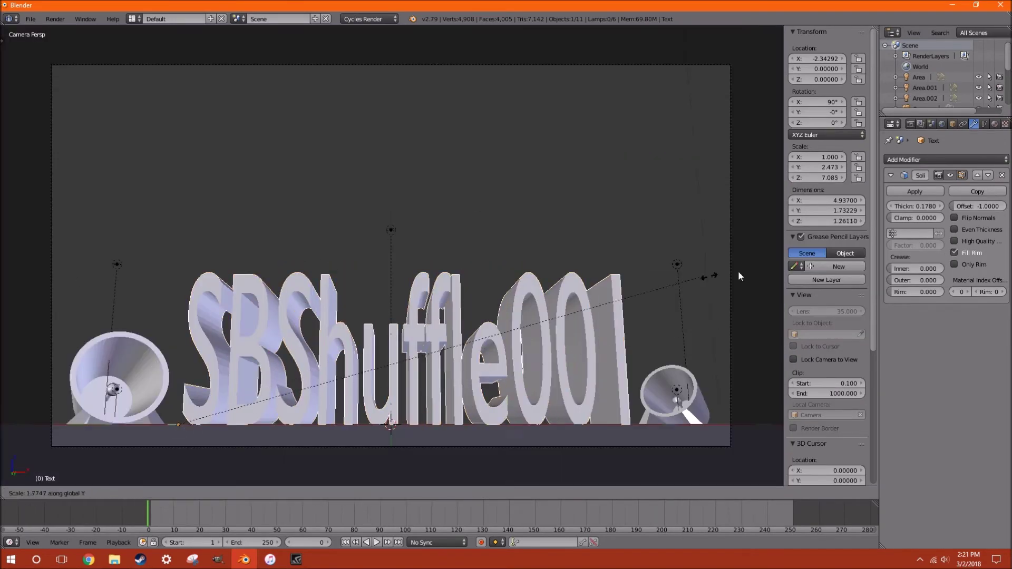
key("ctrl+z")
- Rescale the text's depth along one axis in solid shading and save the file
key("shift+z")
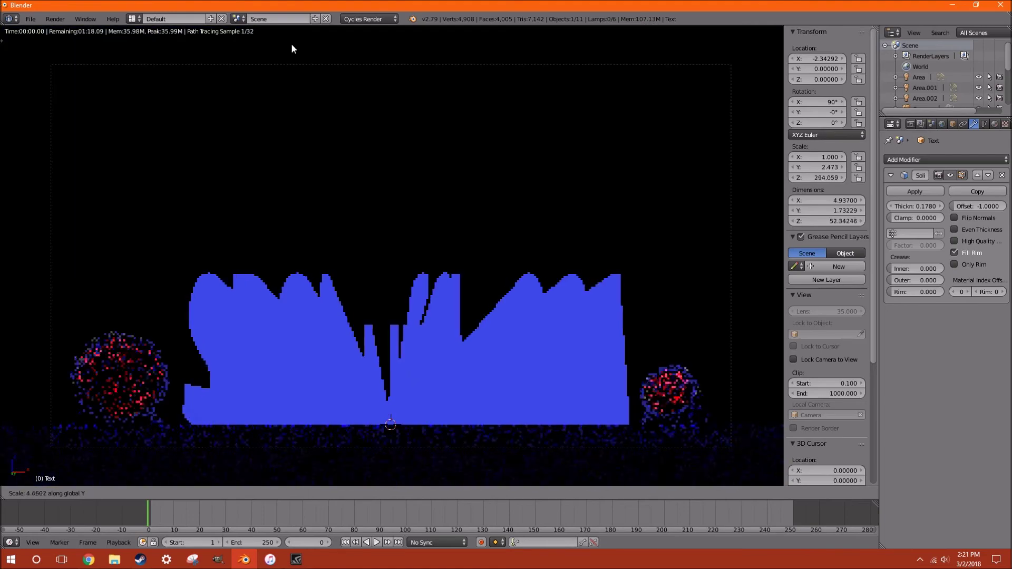
key("s")
key("z")
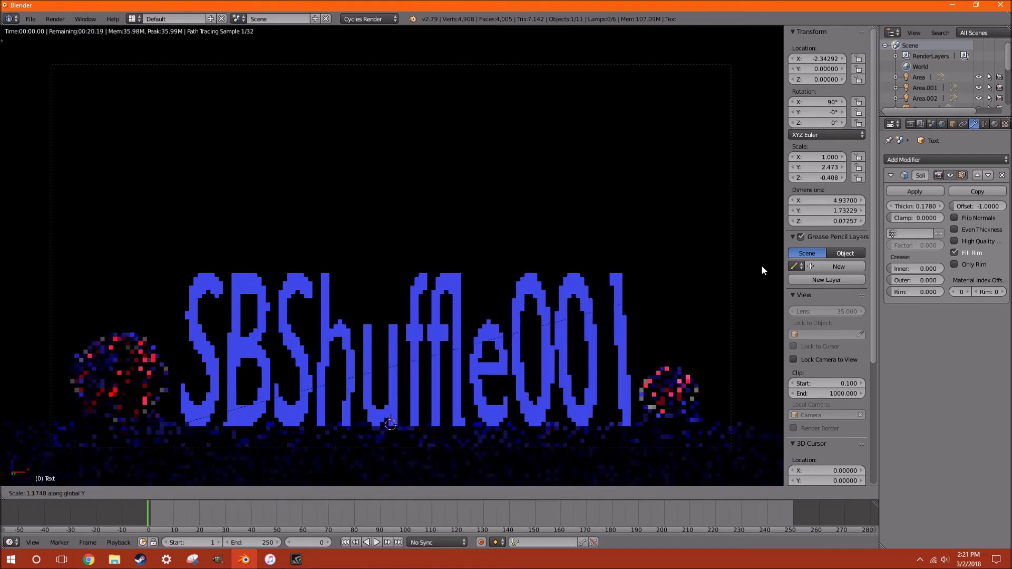
left_click(475, 164)
key("shift+z")
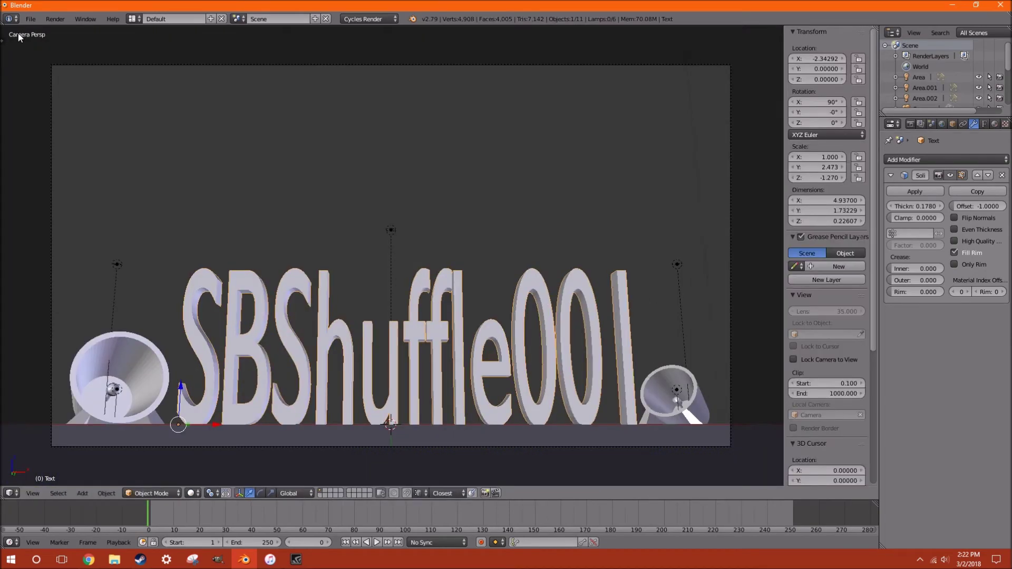
key("ctrl+s")
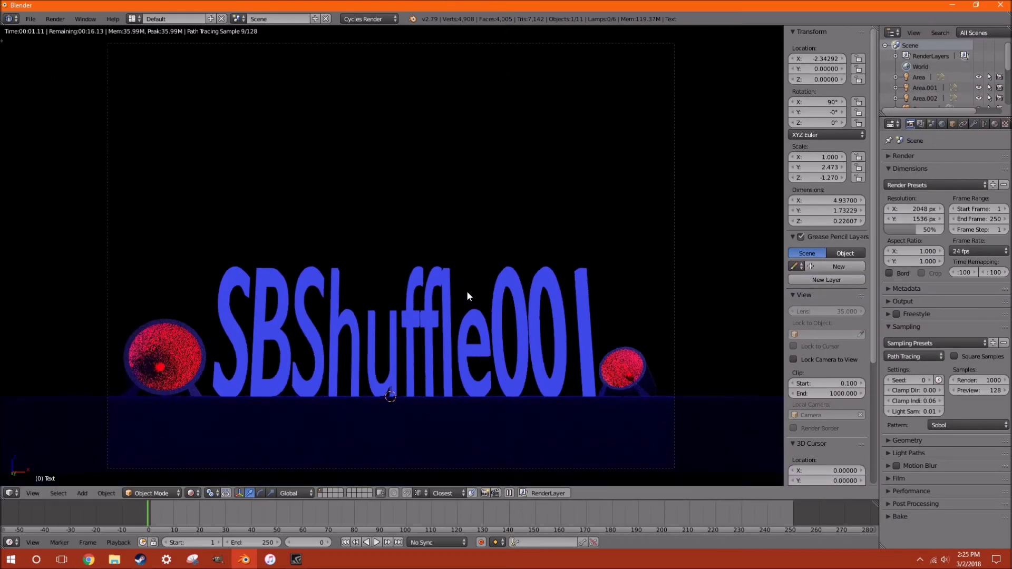
- Raise the resolution percentage to 100% for a 2048 × 1536 output and render the image
left_click(56, 19)
left_click_drag(914, 230, 935, 235)
left_click(56, 19)
left_click(79, 29)
scroll(533, 327, "up", 2)
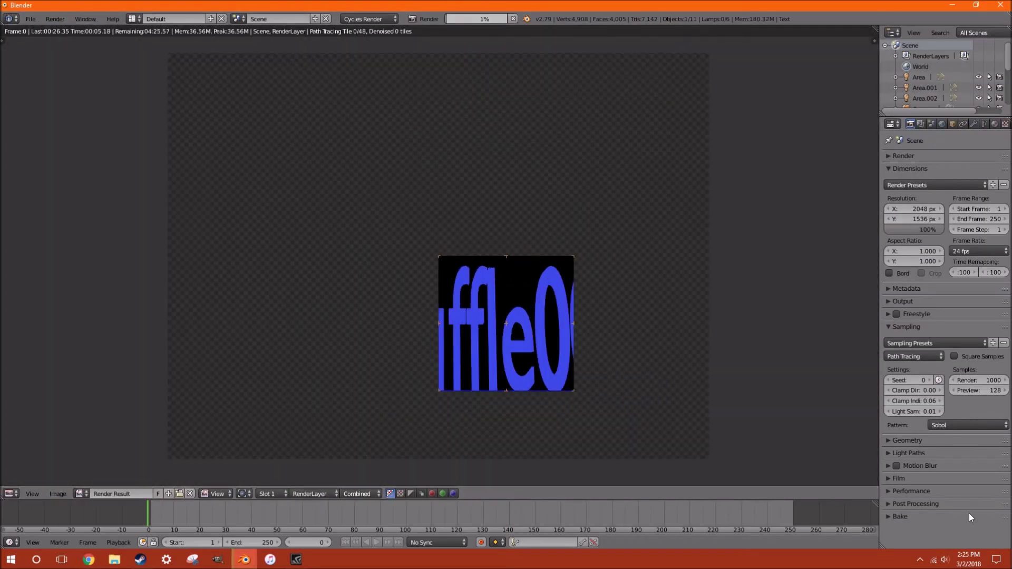